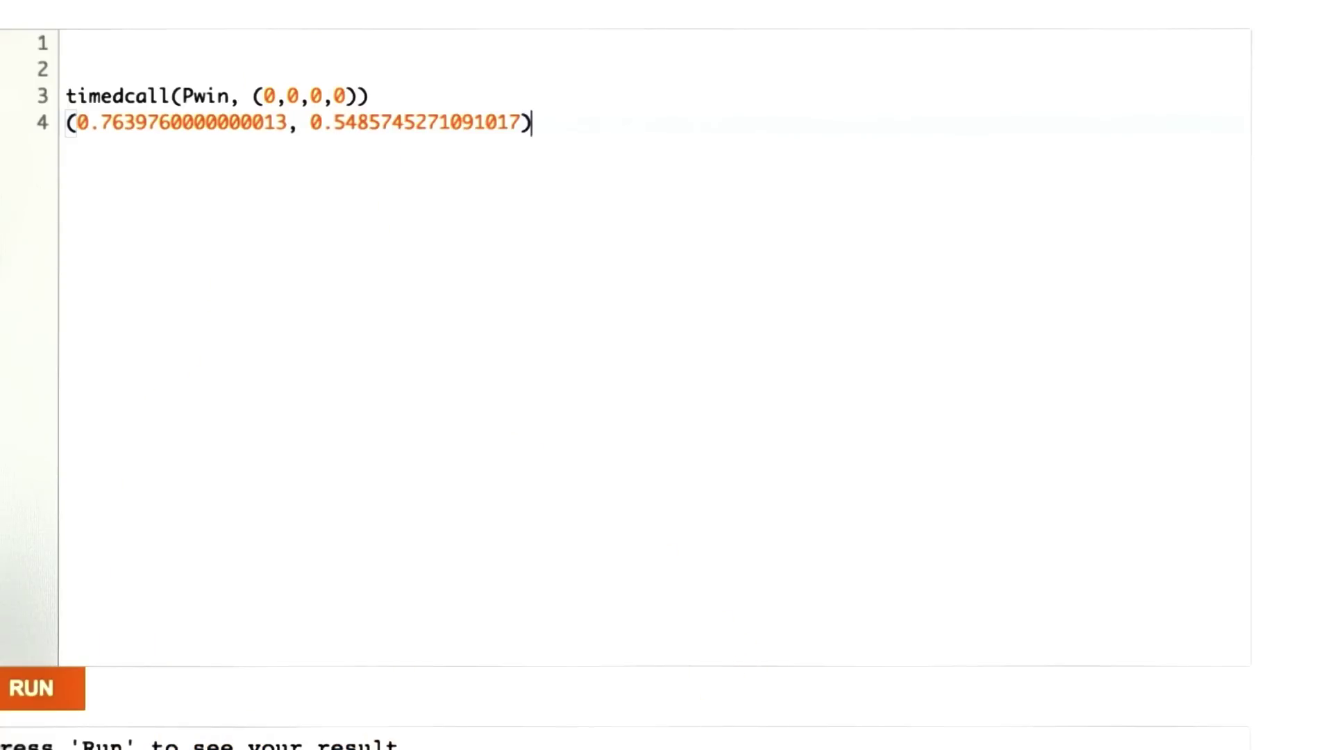
# Step: Start a new line below the timing result (0.7639760000000013, 0.5485745271091017)
pyautogui.press('Return')
pyautogui.press('Return')
pyautogui.write('len(Pwin.cache)')
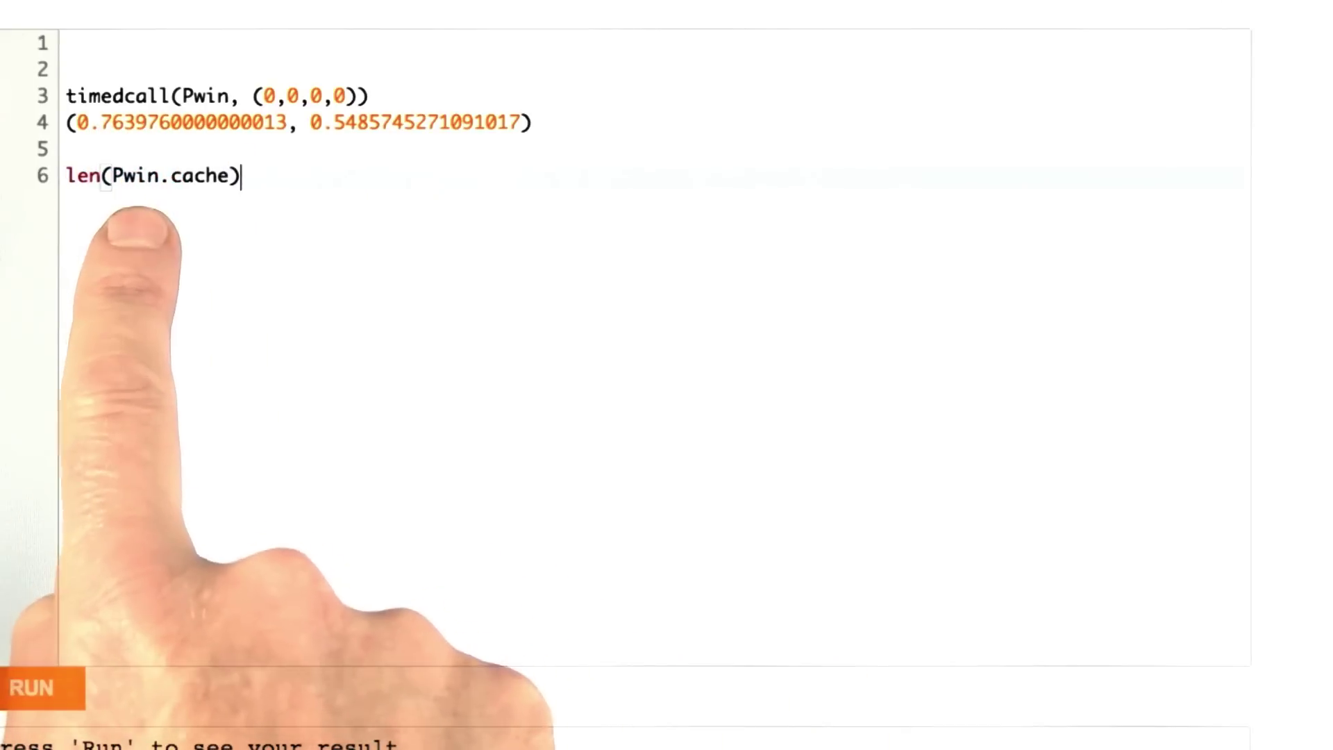